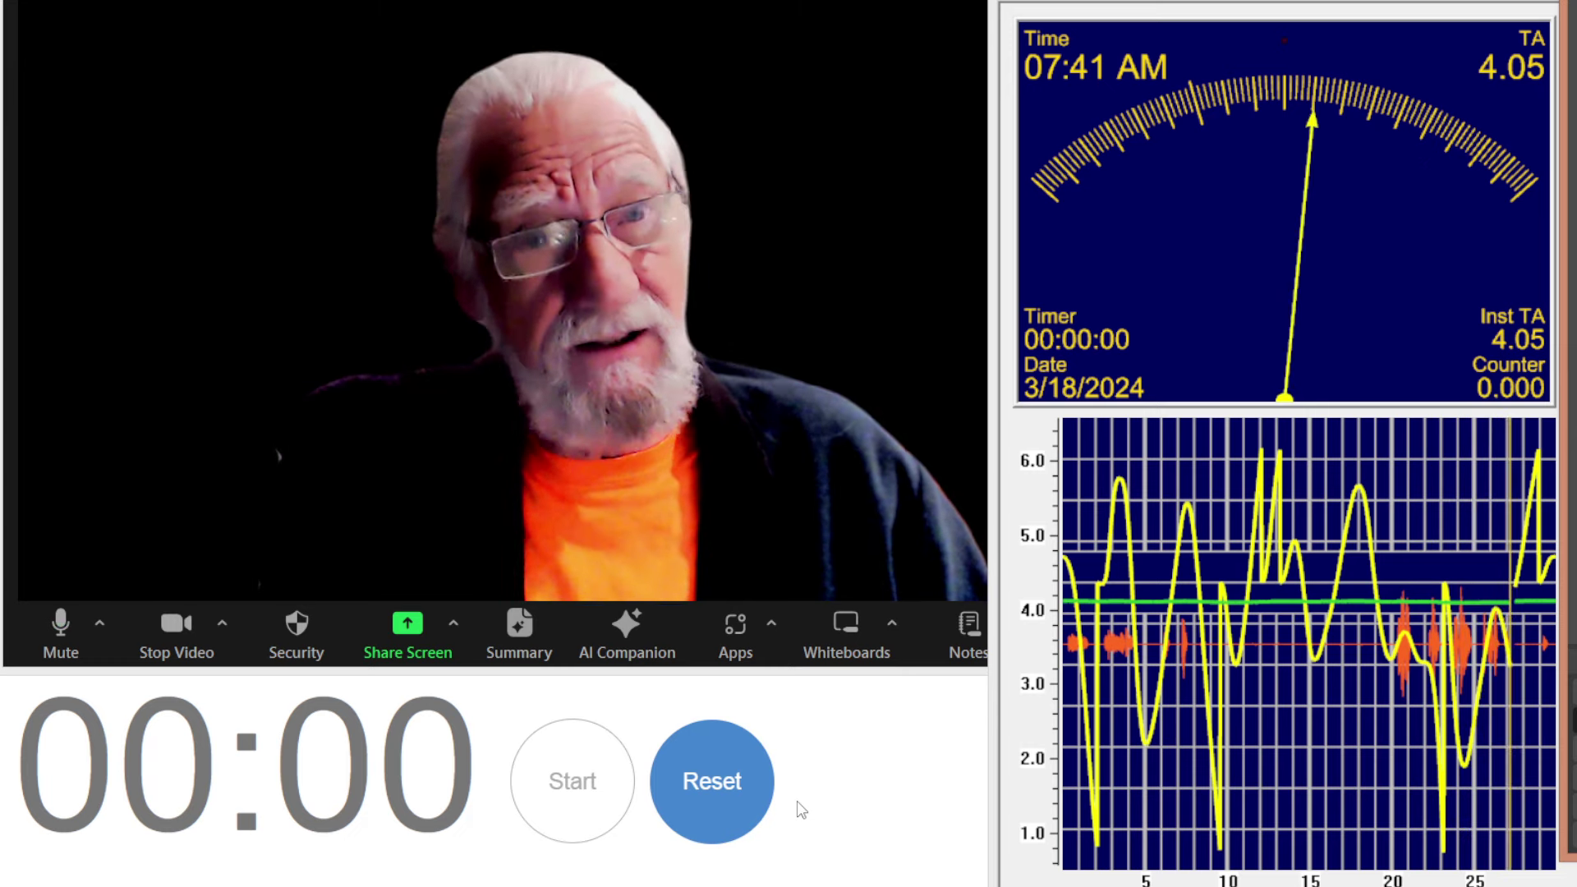
# - Reset the countdown timer so it shows 05:00
pyautogui.click(702, 782)
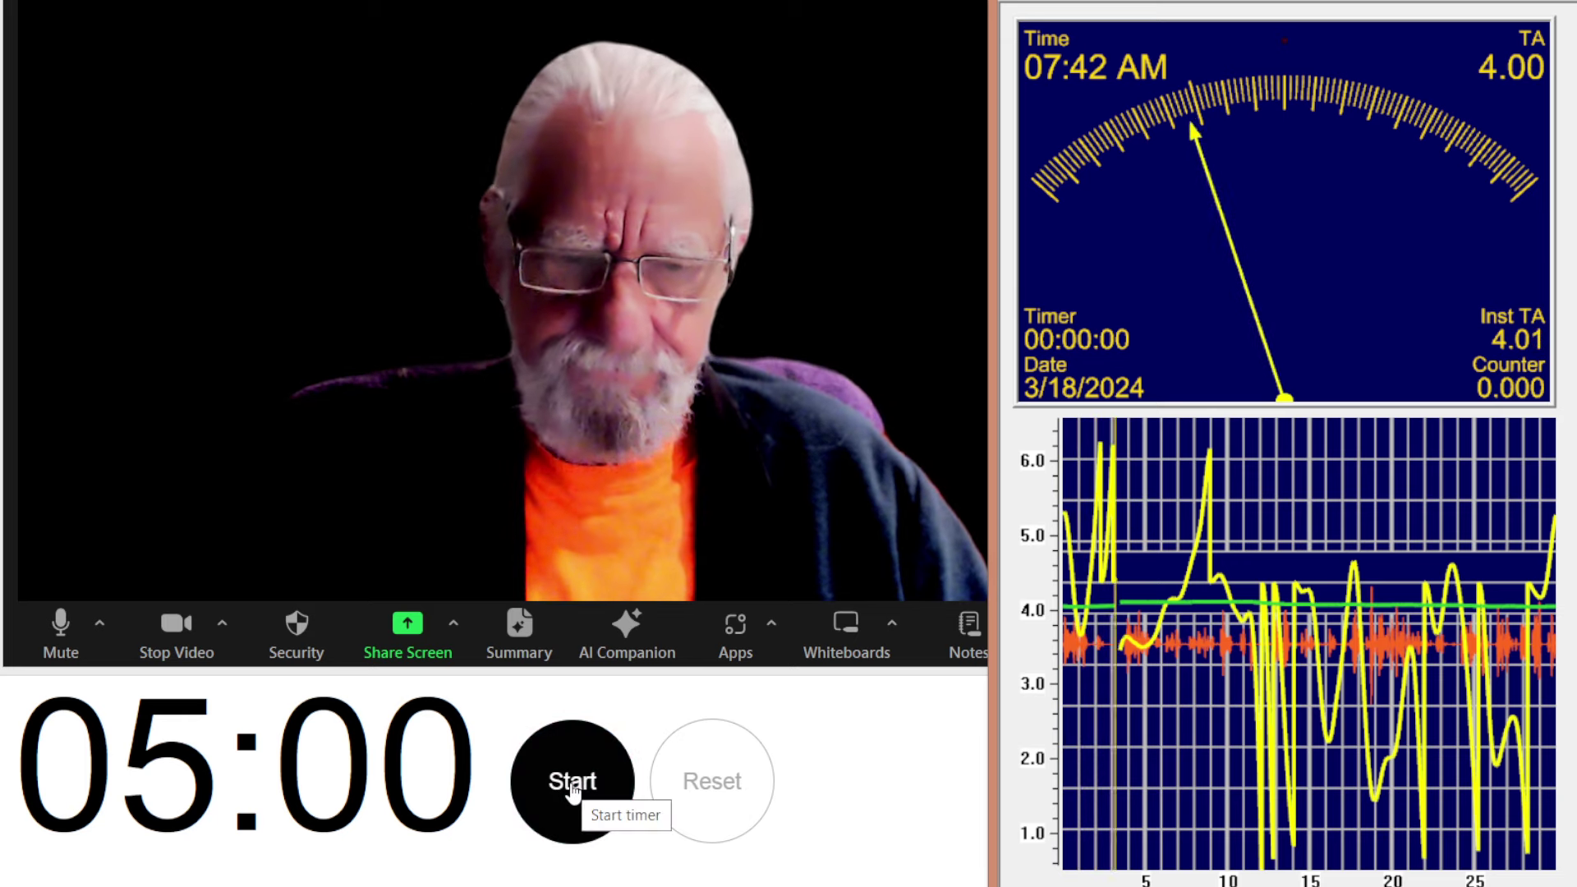
# - Start the five-minute countdown and bring the Zoom meeting video back to the front
pyautogui.click(589, 835)
pyautogui.hotkey('alt', 'Tab')
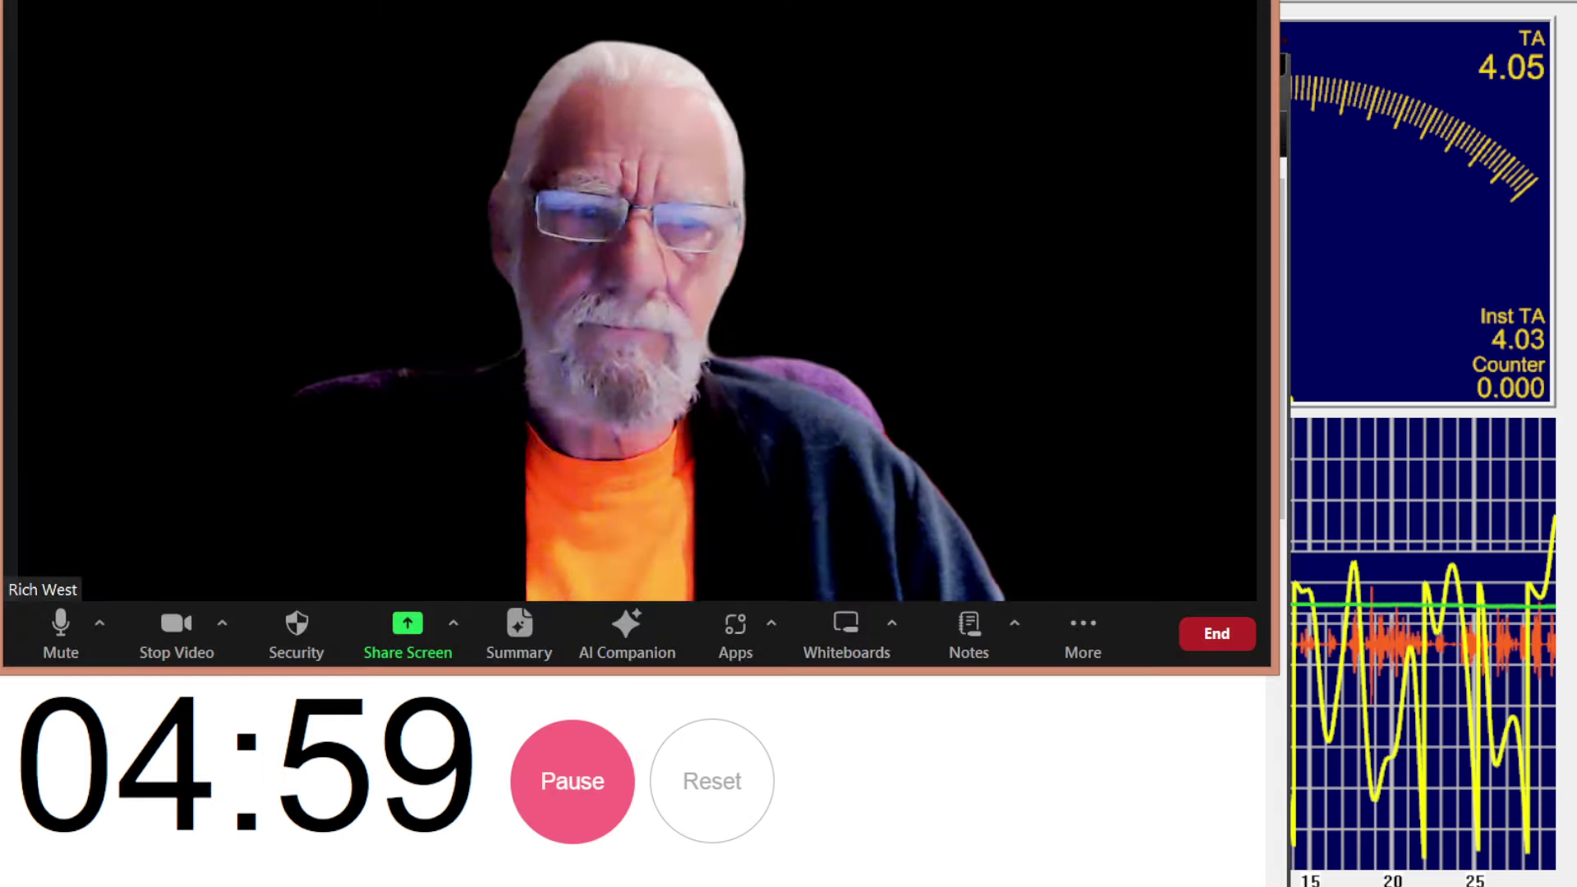